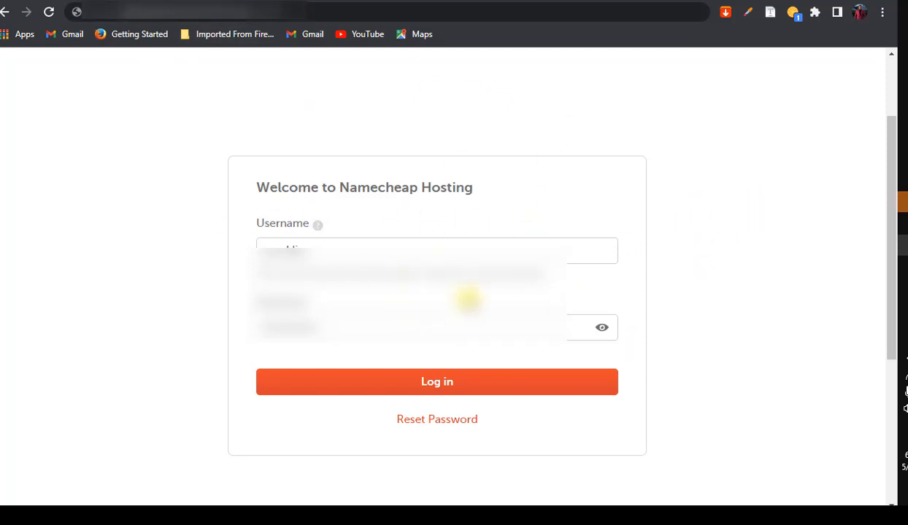
# Log in to the cPanel account and save the login credentials in Chrome
pyautogui.click(548, 381)
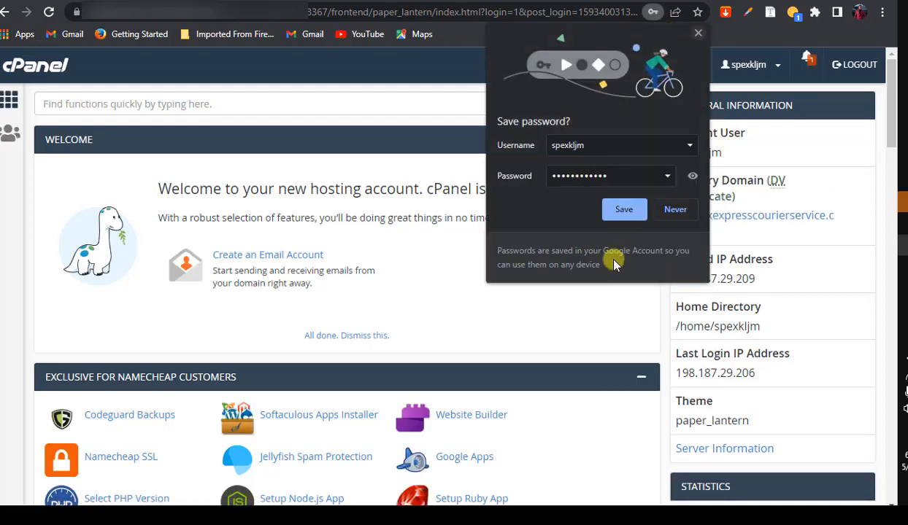
pyautogui.click(625, 210)
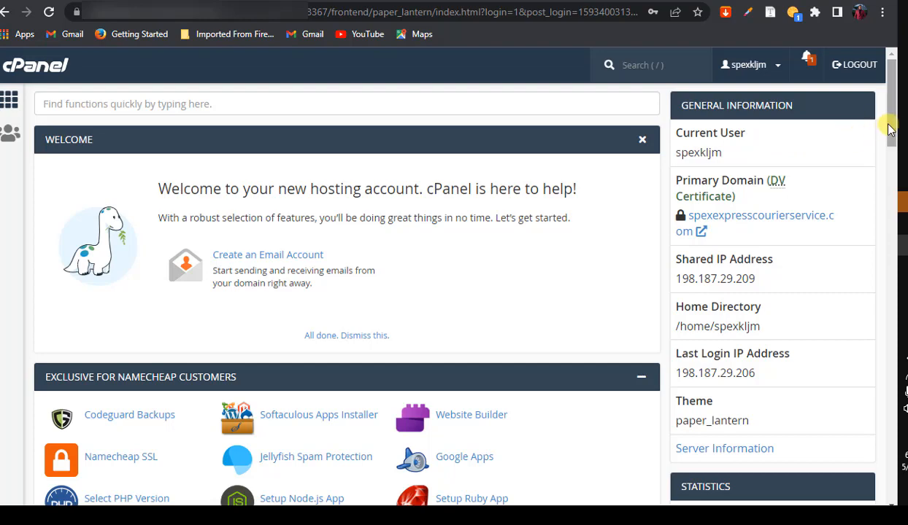
pyautogui.moveTo(890, 129); pyautogui.dragTo(890, 165)
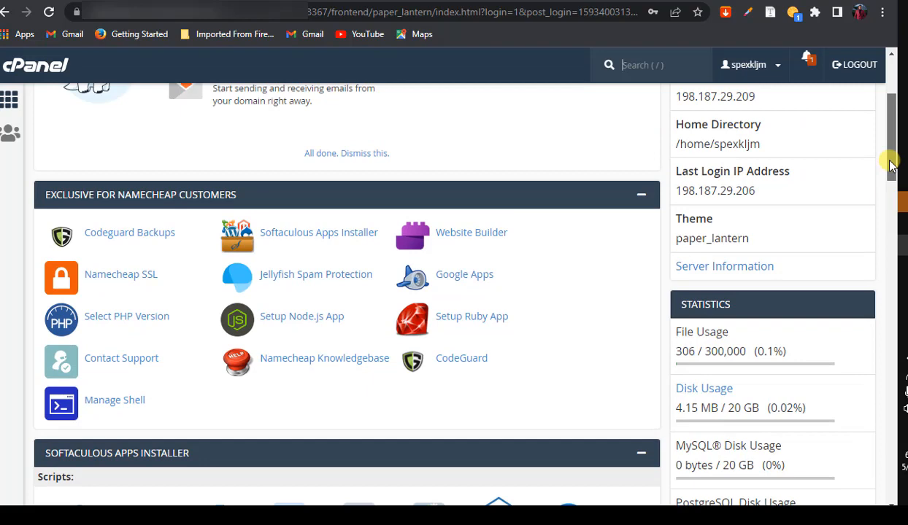
pyautogui.moveTo(890, 165); pyautogui.dragTo(891, 143)
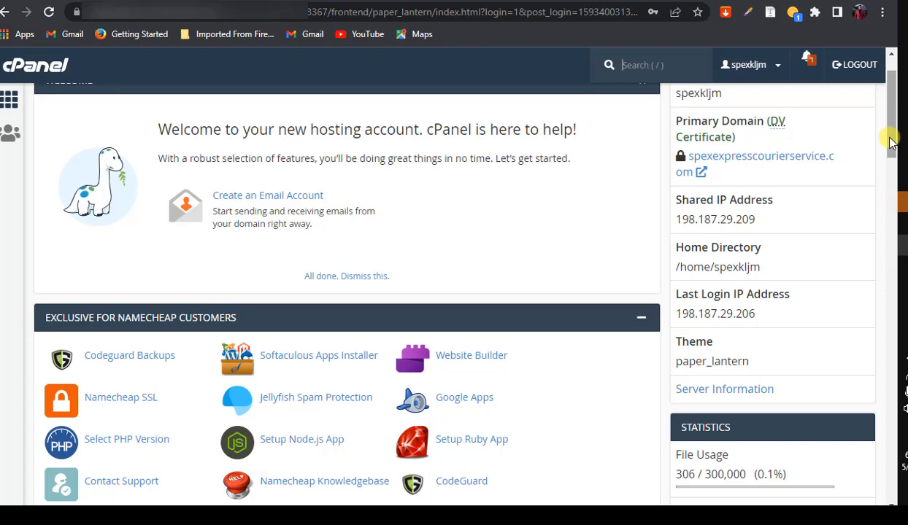
pyautogui.moveTo(891, 143); pyautogui.dragTo(892, 133)
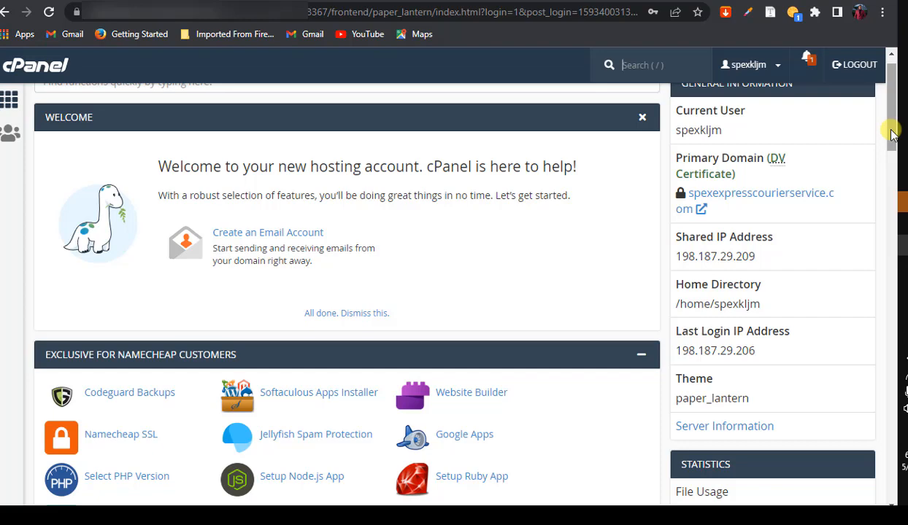
# Open the Softaculous Apps Installer from the cPanel dashboard
pyautogui.scroll(1, 891, 131)
pyautogui.scroll(-3, 893, 107)
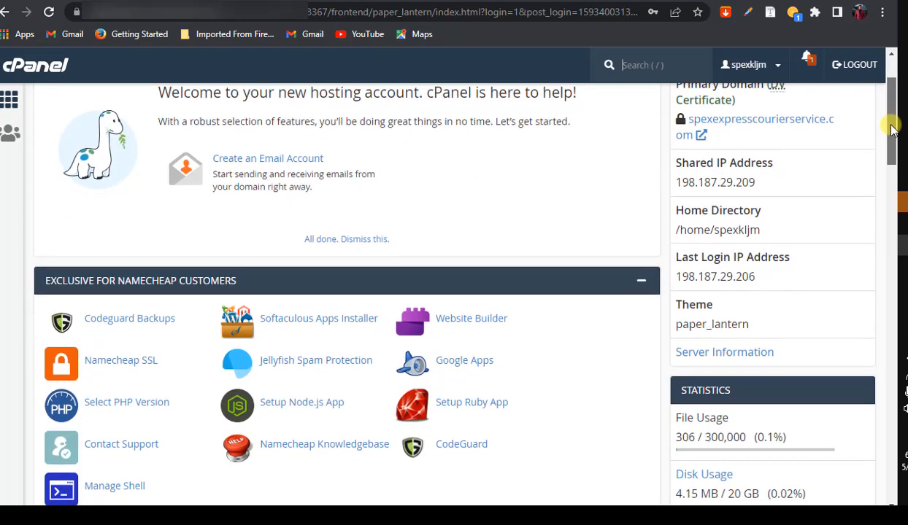
pyautogui.click(339, 290)
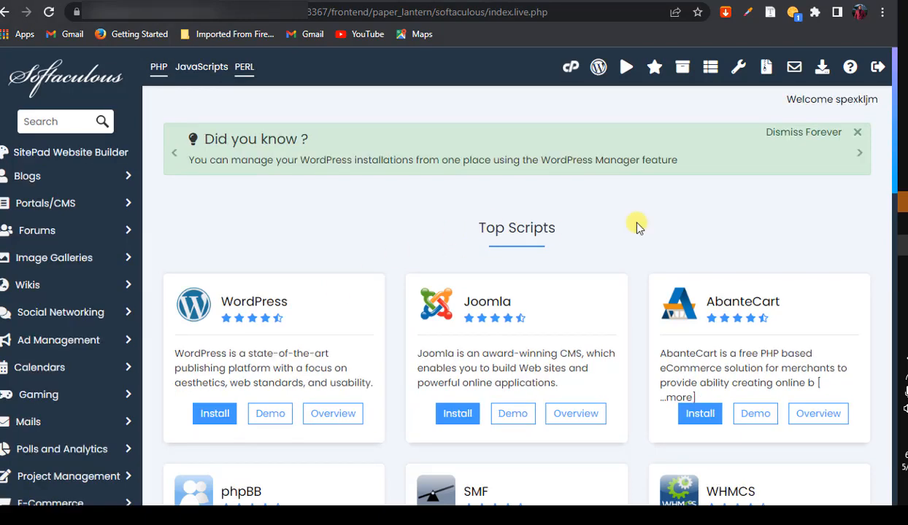
# Scroll Softaculous to the Top Scripts list, with WordPress, Joomla and AbanteCart shown
pyautogui.scroll(-3, 884, 157)
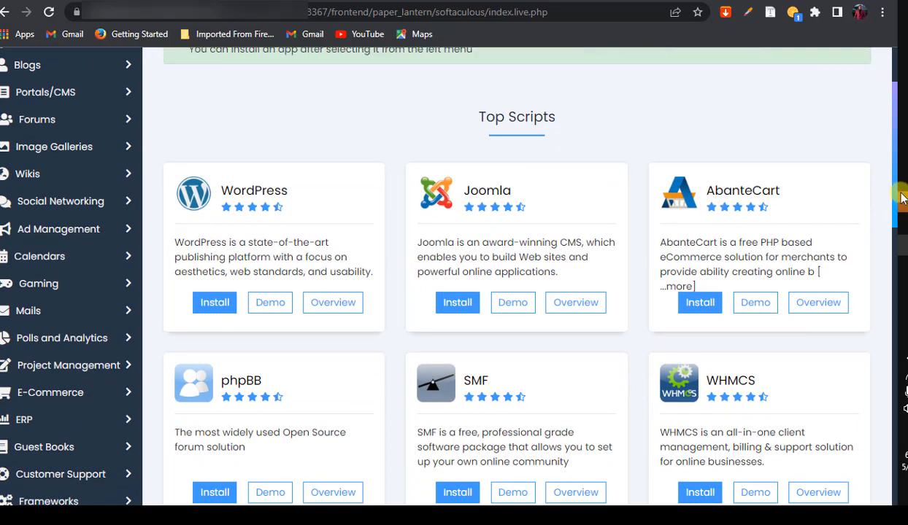
pyautogui.scroll(-1, 892, 205)
pyautogui.scroll(1, 892, 204)
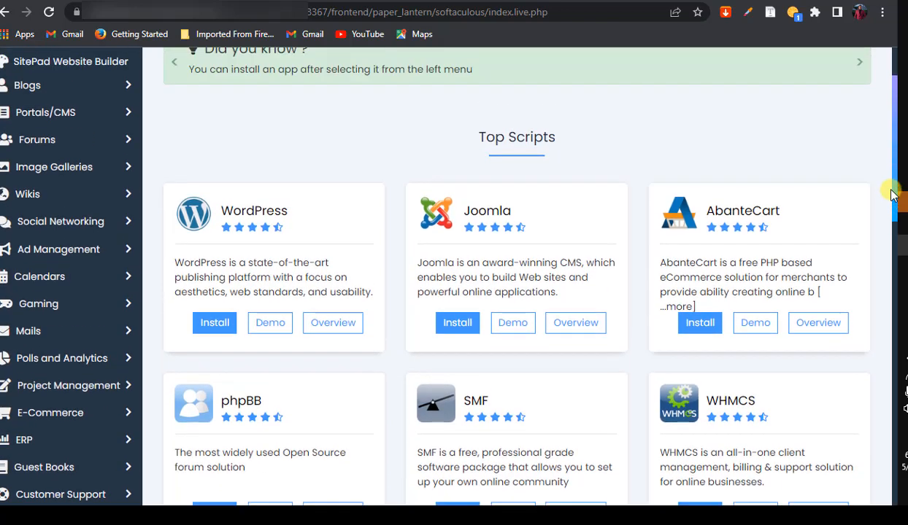
pyautogui.click(204, 330)
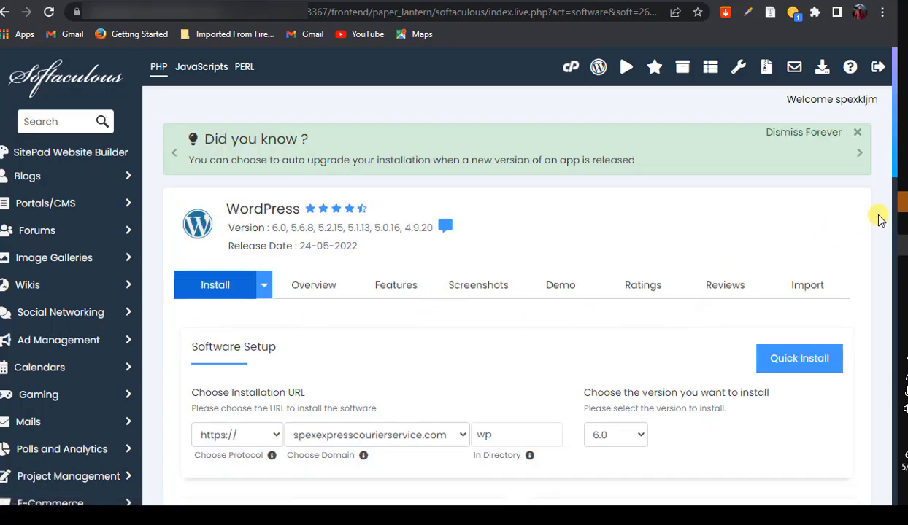
pyautogui.moveTo(891, 174); pyautogui.dragTo(891, 214)
pyautogui.click(831, 206)
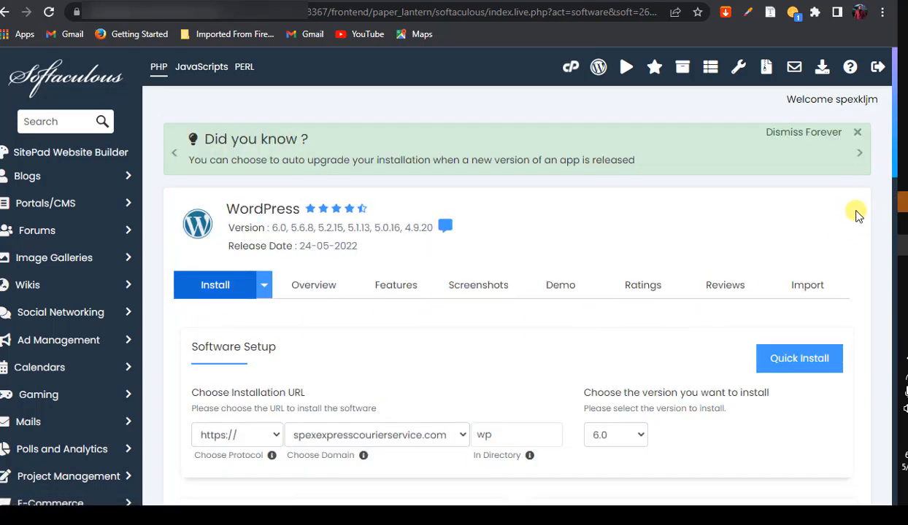
pyautogui.moveTo(894, 146); pyautogui.dragTo(896, 194)
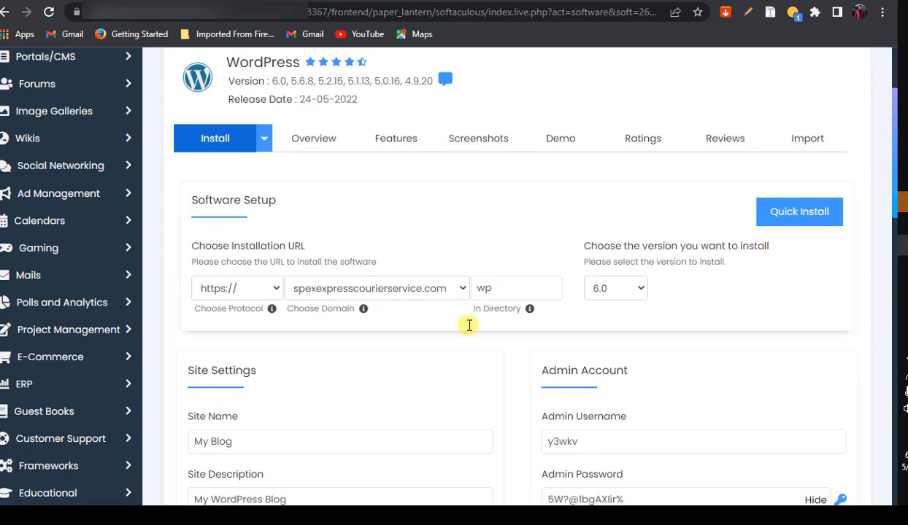
pyautogui.click(461, 289)
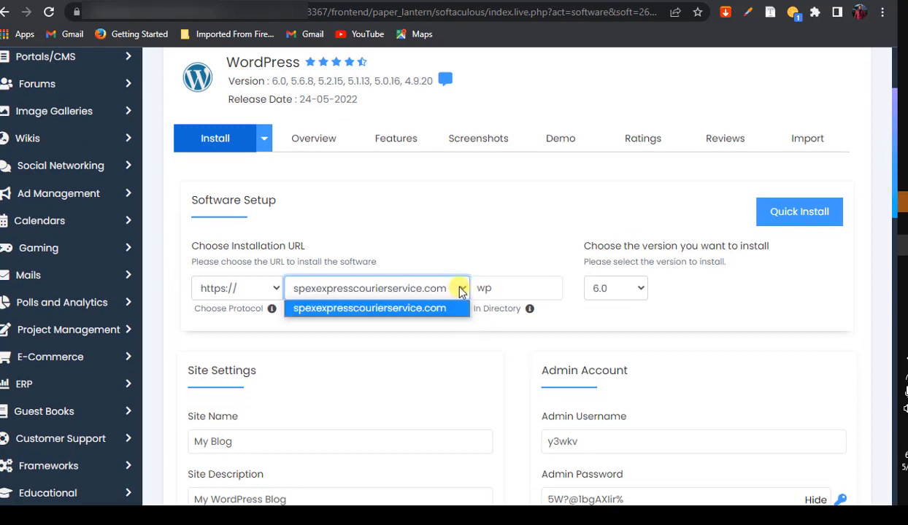
pyautogui.click(461, 290)
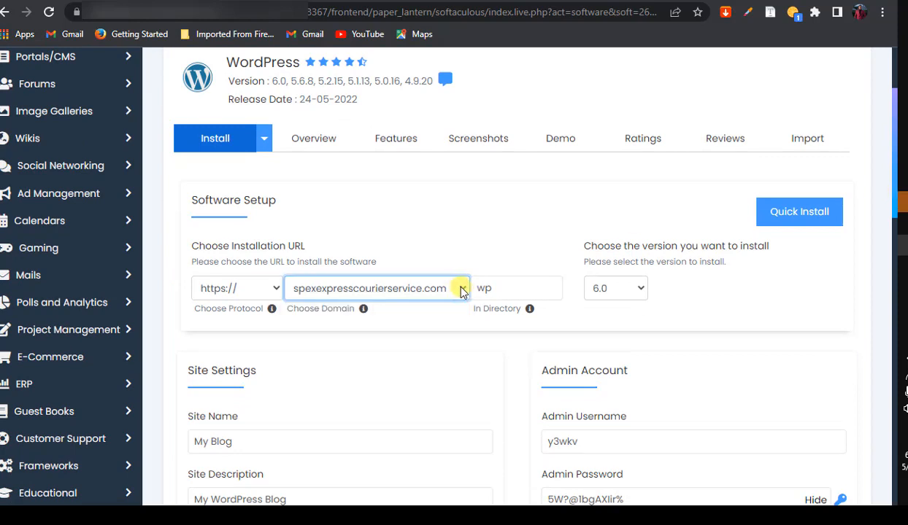
pyautogui.click(276, 289)
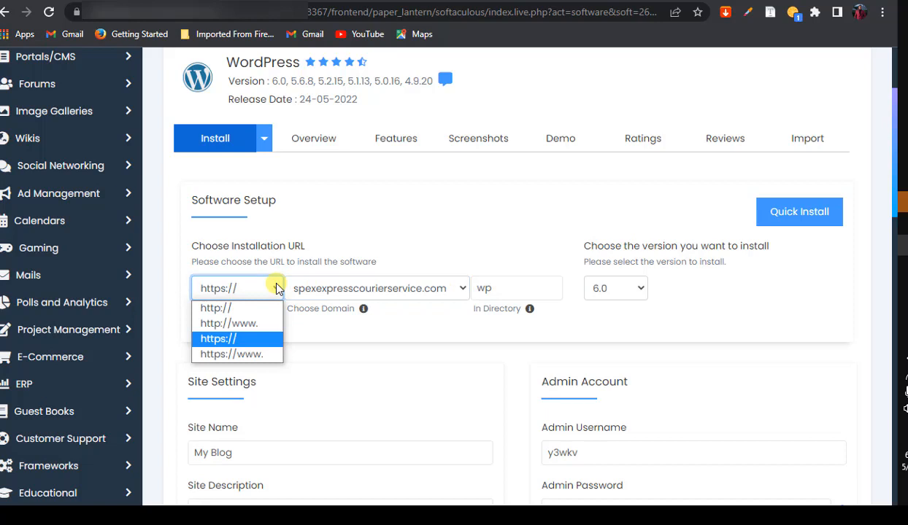
pyautogui.click(264, 340)
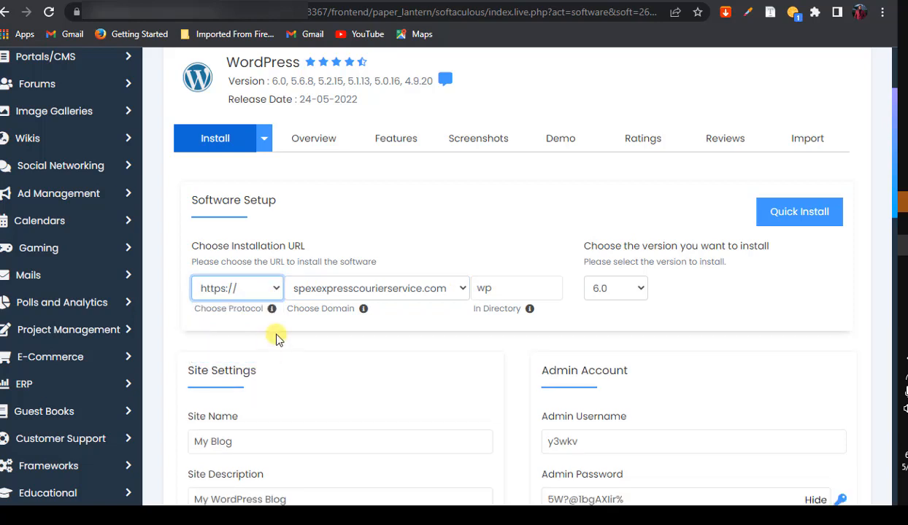
# Clear the In Directory field so it is left empty
pyautogui.click(530, 289)
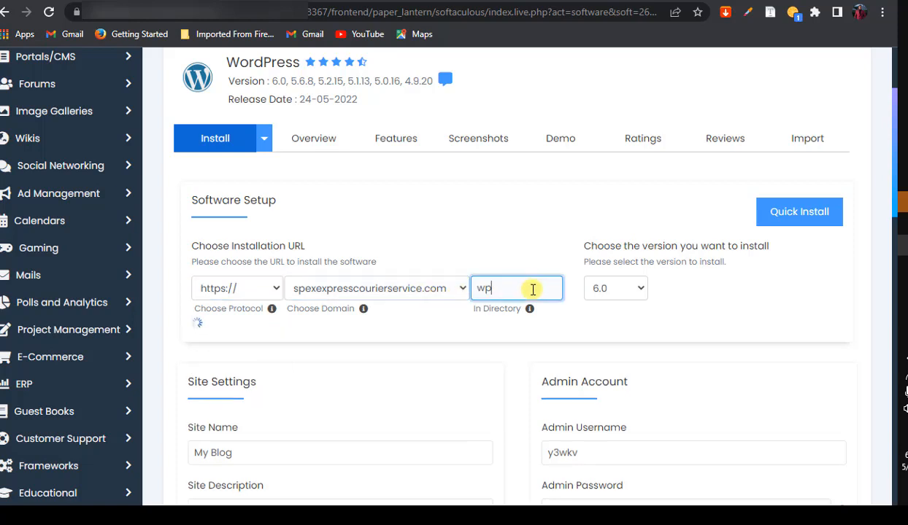
pyautogui.press('BackSpace')
pyautogui.press('BackSpace')
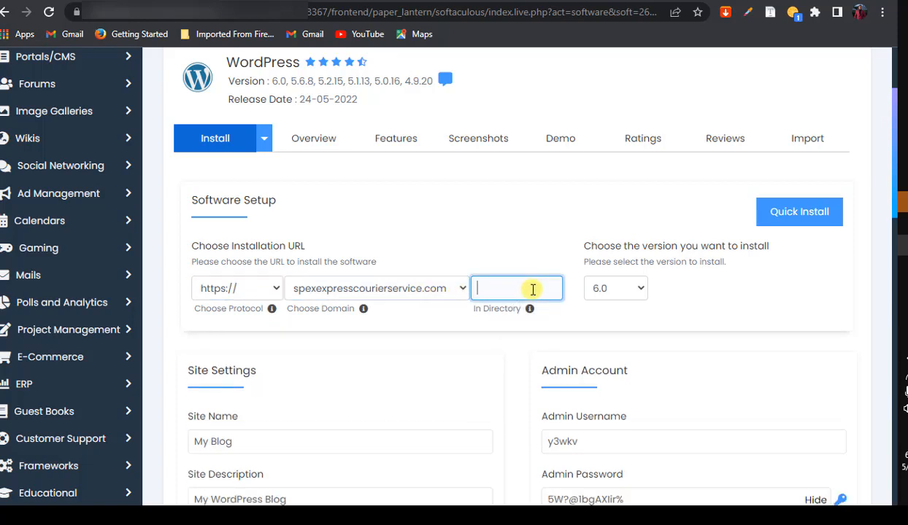
pyautogui.write('wp')
pyautogui.press('BackSpace')
pyautogui.press('BackSpace')
pyautogui.write('housing')
pyautogui.press('BackSpace')
pyautogui.press('BackSpace')
pyautogui.press('BackSpace')
pyautogui.press('BackSpace')
pyautogui.press('BackSpace')
pyautogui.press('BackSpace')
pyautogui.press('BackSpace')
# Set the WordPress admin username to 'admin' and enter a new admin password
pyautogui.scroll(-3, 888, 212)
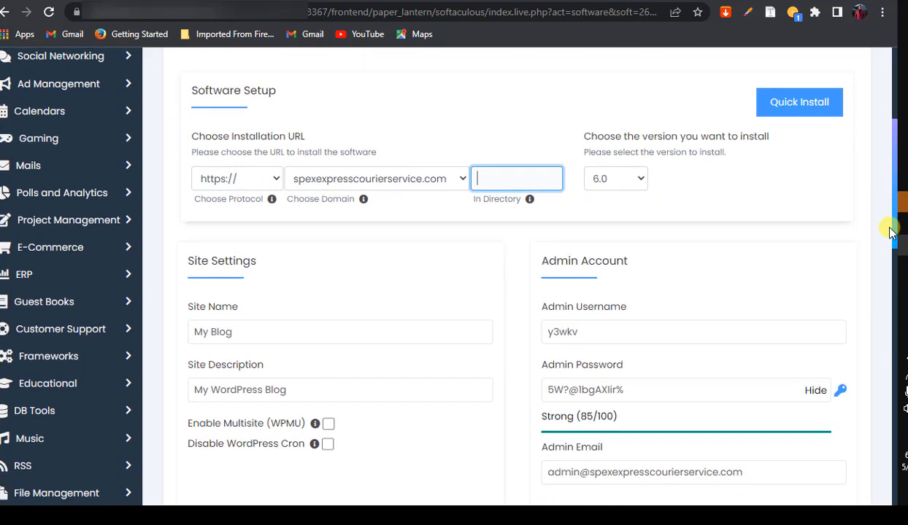
pyautogui.moveTo(595, 309); pyautogui.dragTo(530, 306)
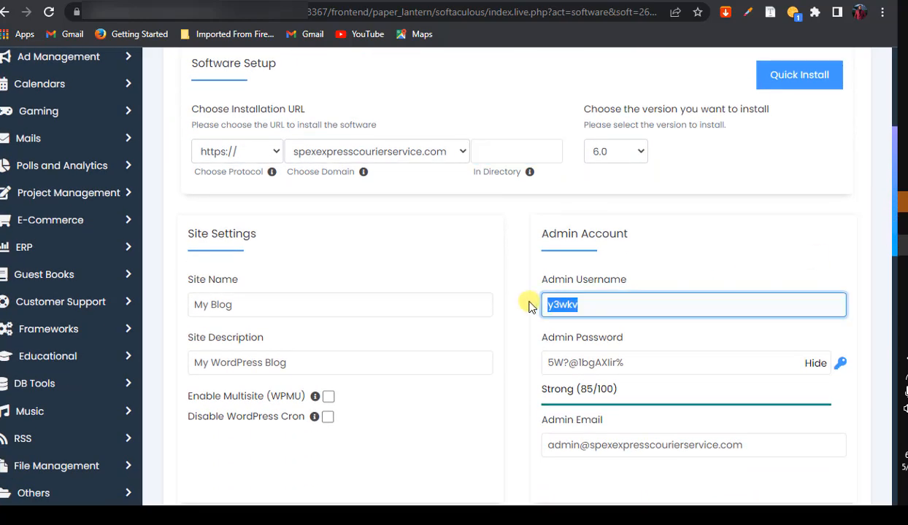
pyautogui.write('admin')
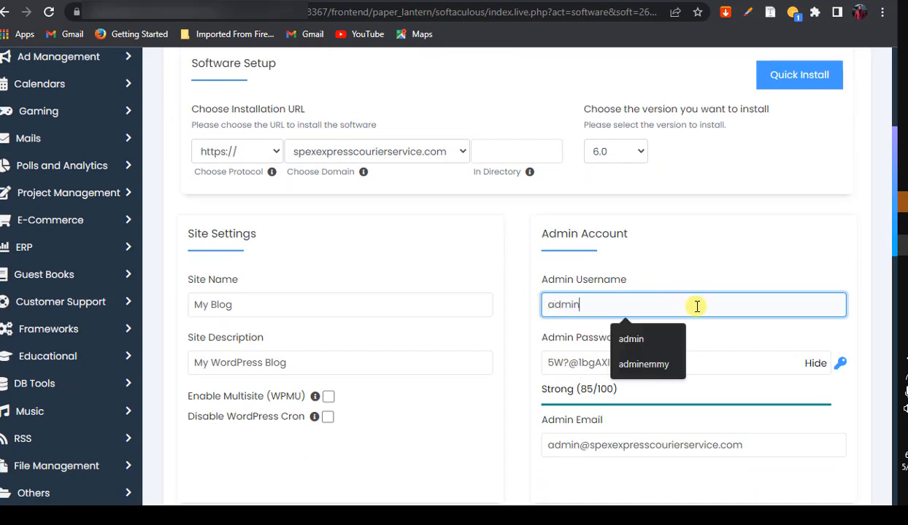
pyautogui.click(784, 229)
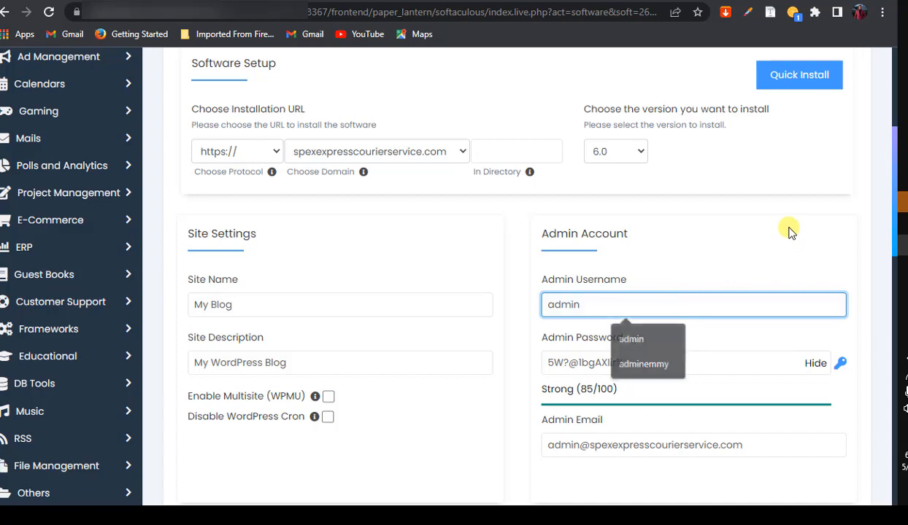
pyautogui.click(656, 367)
pyautogui.moveTo(656, 367); pyautogui.dragTo(537, 367)
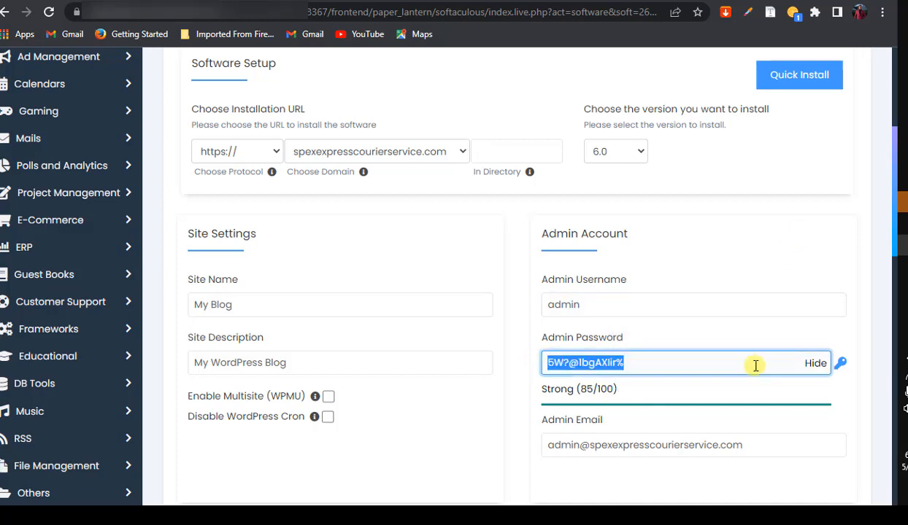
pyautogui.click(815, 363)
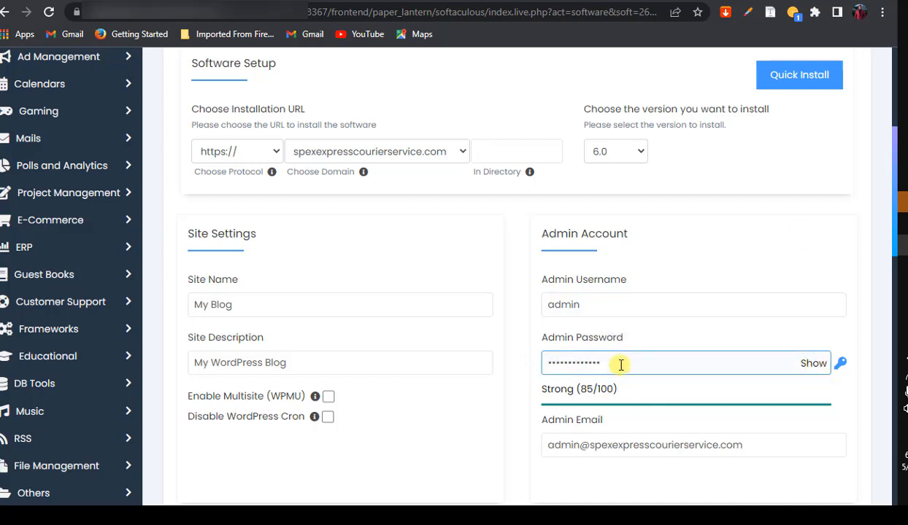
pyautogui.moveTo(622, 365); pyautogui.dragTo(543, 363)
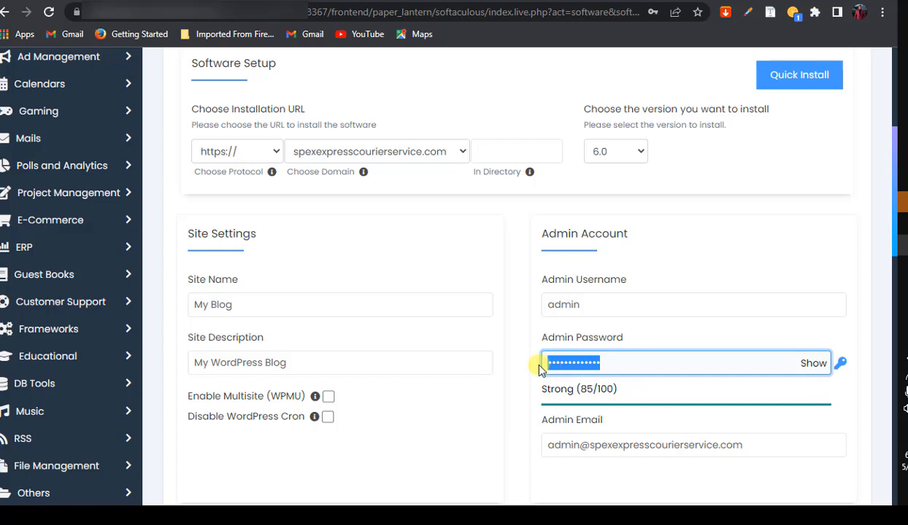
pyautogui.write('•••••••')
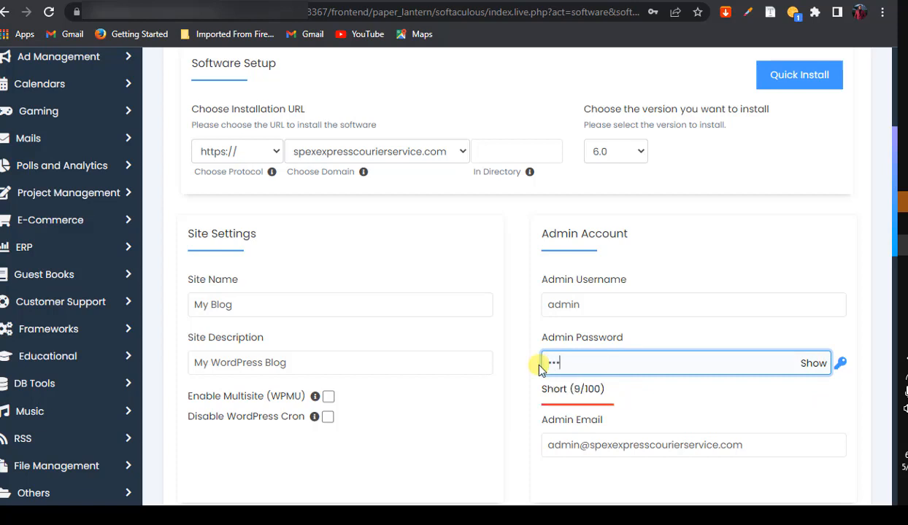
pyautogui.write('•')
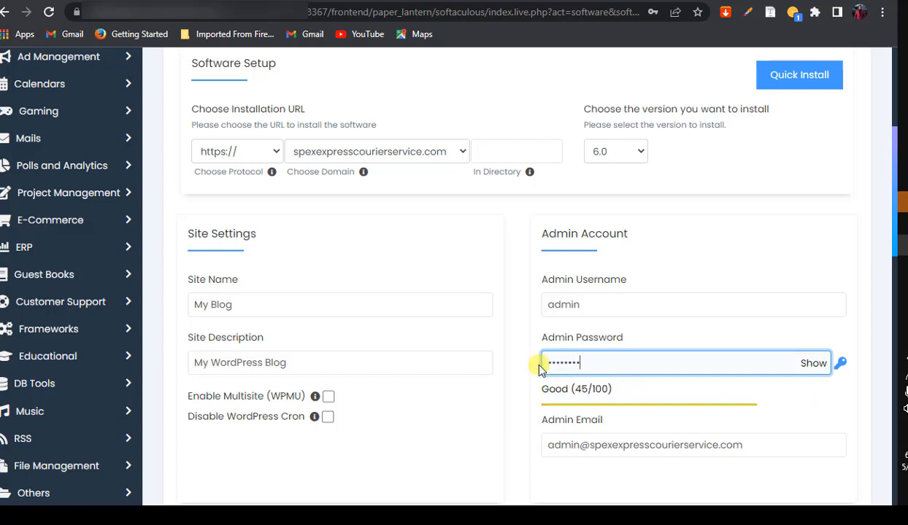
pyautogui.write('•••')
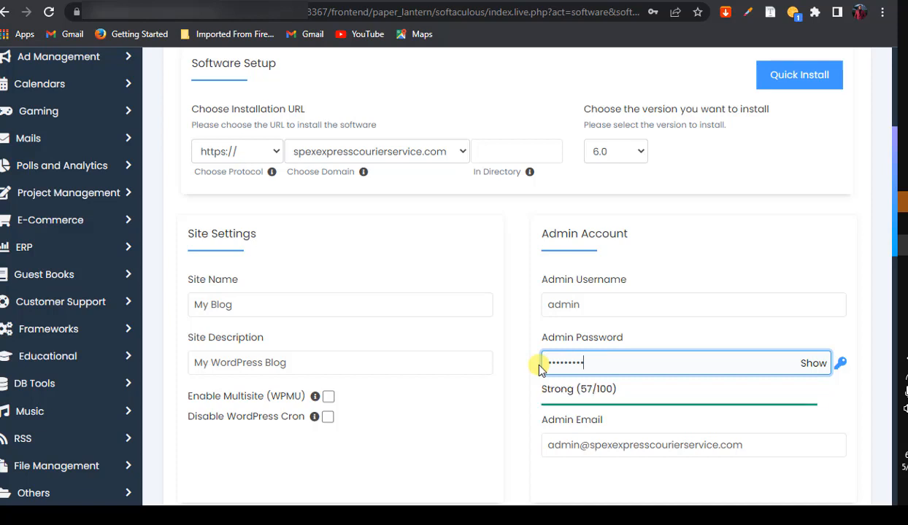
pyautogui.write('•••')
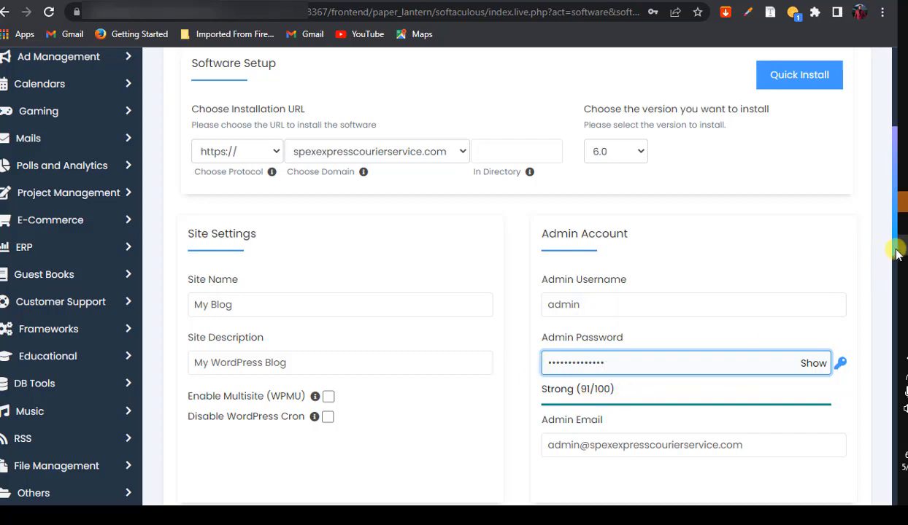
# Uncheck Limit Login Attempts (Loginizer) and launch the WordPress installation
pyautogui.scroll(-2, 875, 256)
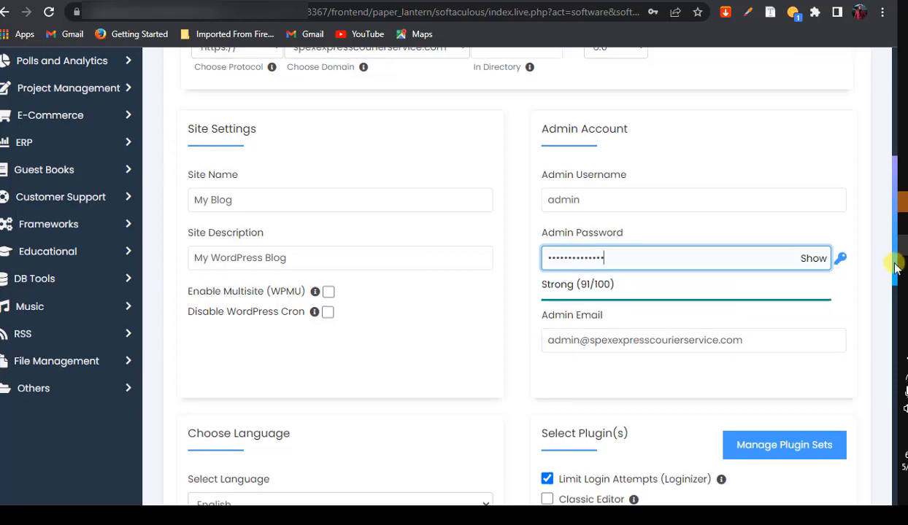
pyautogui.moveTo(889, 262); pyautogui.dragTo(895, 329)
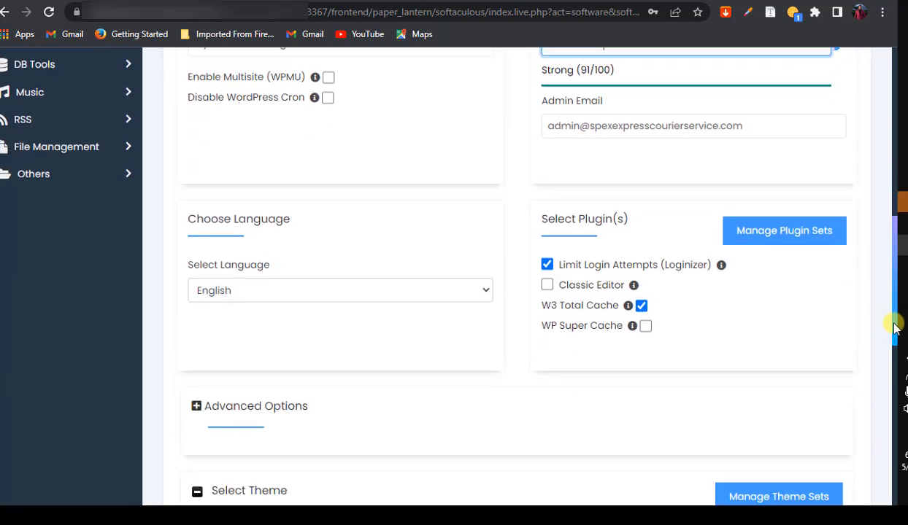
pyautogui.click(547, 260)
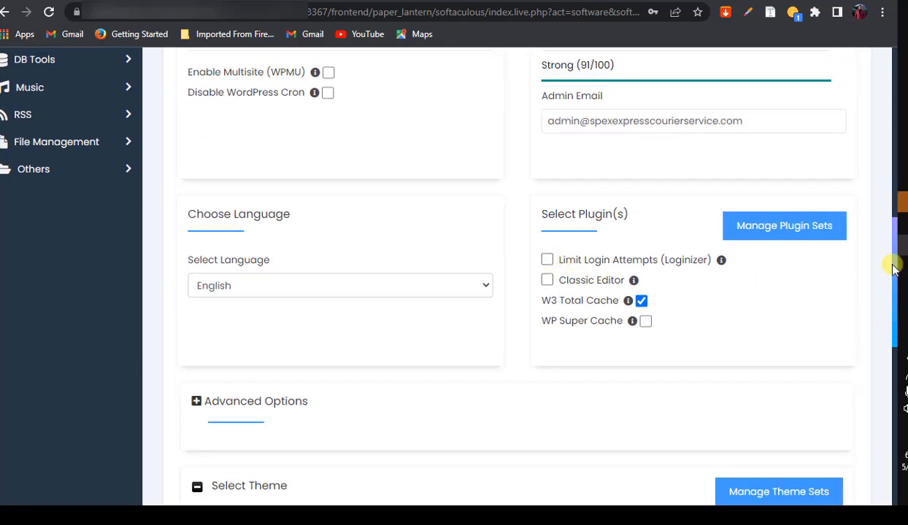
pyautogui.moveTo(894, 269); pyautogui.dragTo(890, 401)
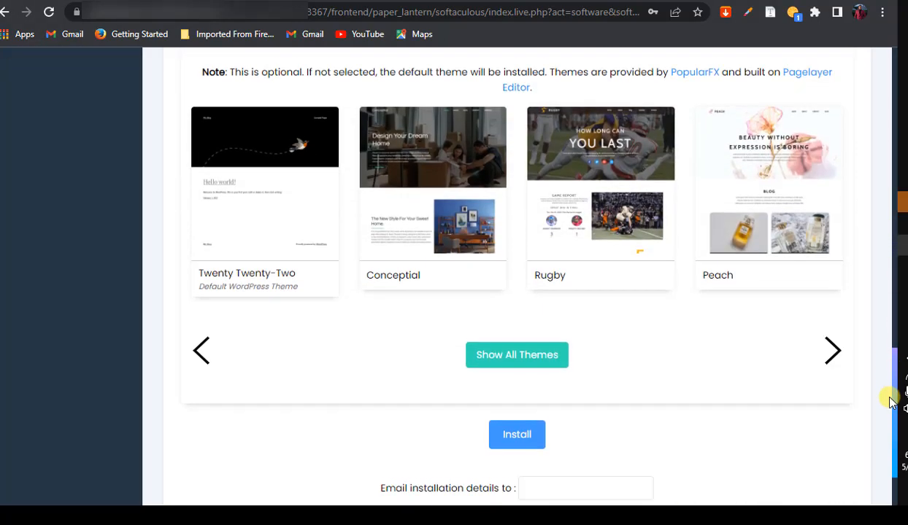
pyautogui.click(516, 435)
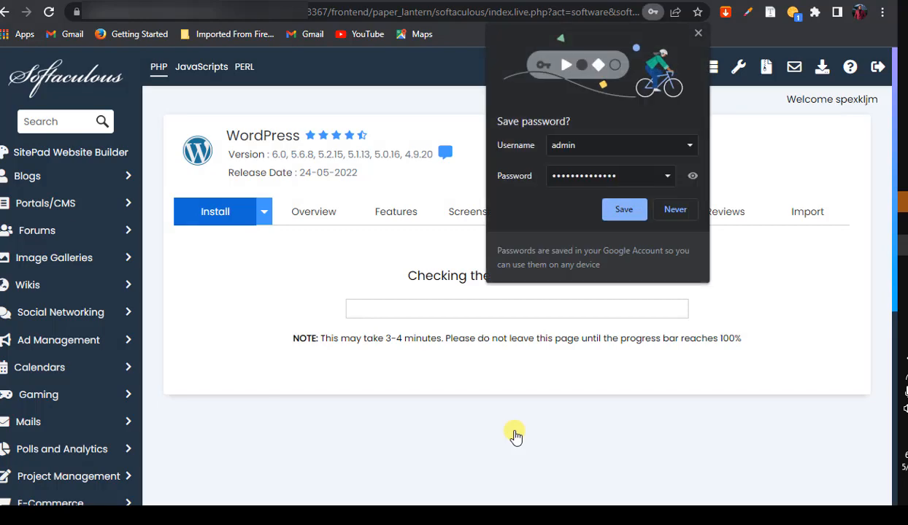
# Dismiss Chrome's save-password prompt and open the new My Blog site in a new tab
pyautogui.click(697, 33)
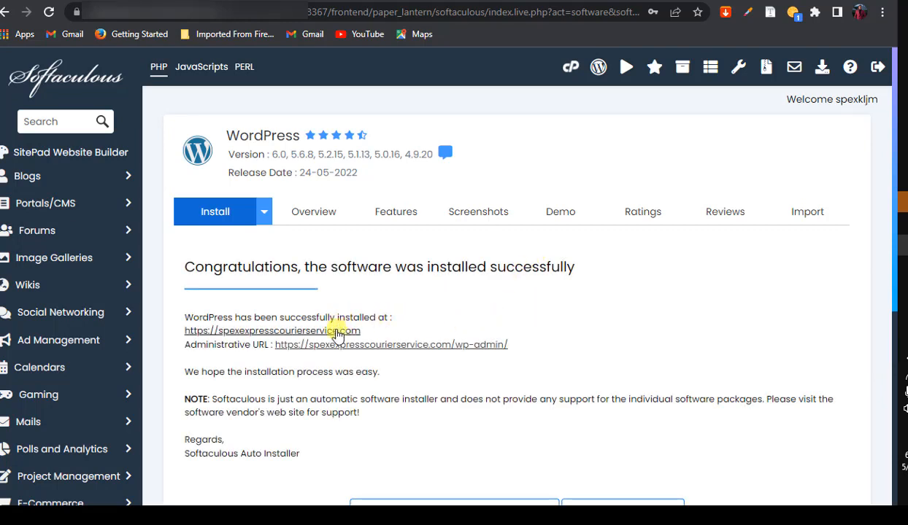
pyautogui.rightClick(340, 332)
pyautogui.click(352, 341)
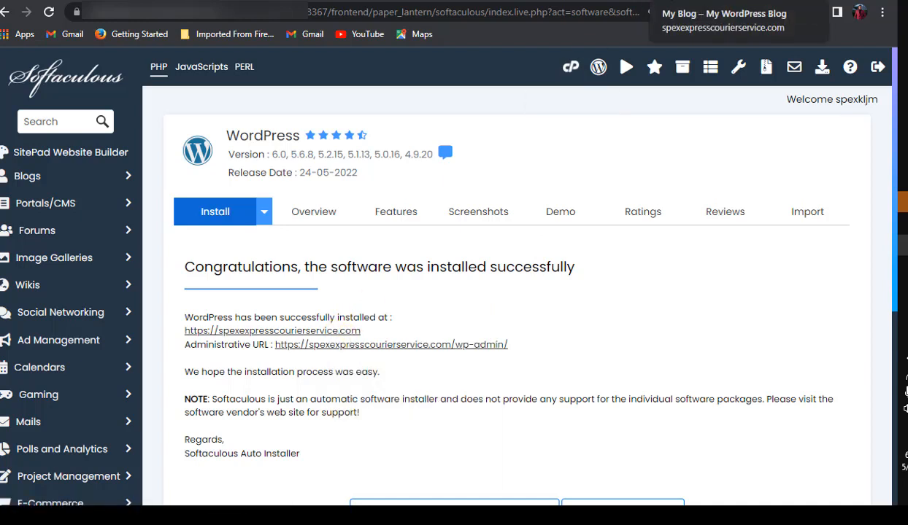
pyautogui.click(724, 2)
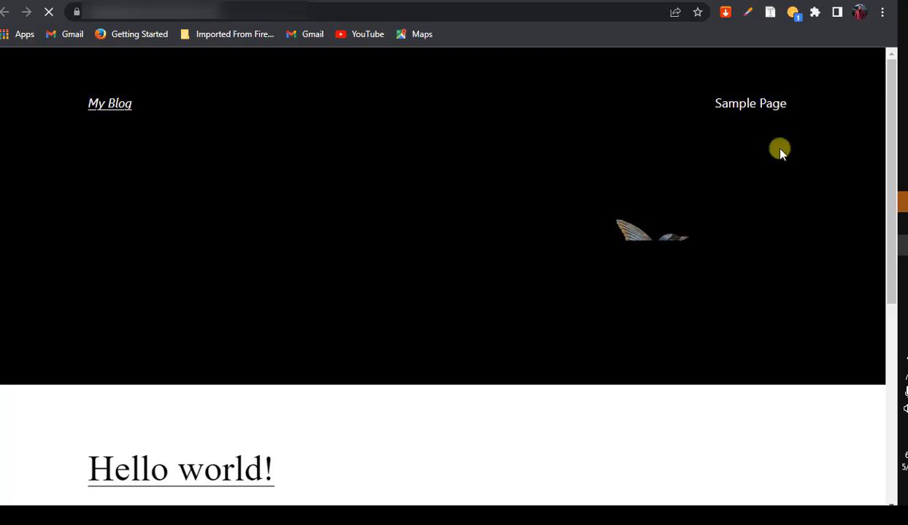
# Scroll the blog's Hello world! front page, then return to the Softaculous success page
pyautogui.moveTo(879, 140); pyautogui.dragTo(874, 65)
pyautogui.click(656, 1)
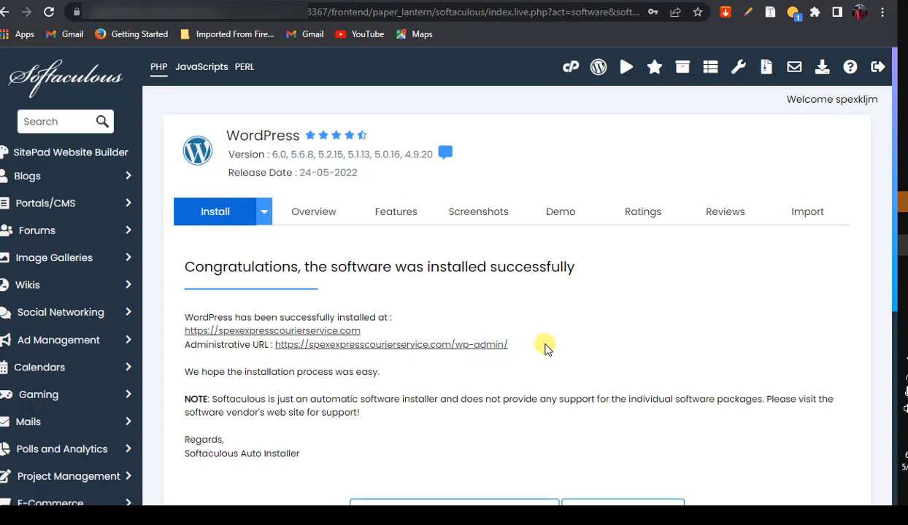
# Open the wp-admin URL in a new tab and dismiss the Welcome to WordPress panel
pyautogui.rightClick(417, 342)
pyautogui.click(469, 358)
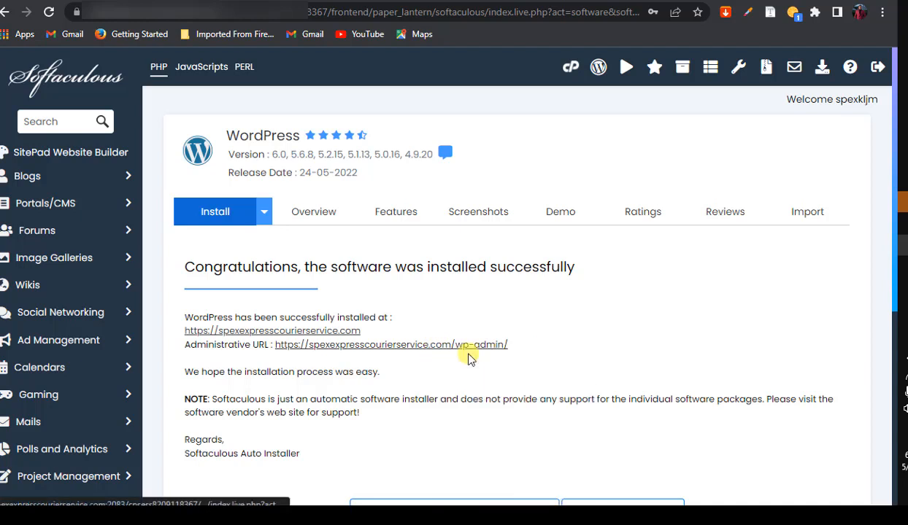
pyautogui.click(628, 2)
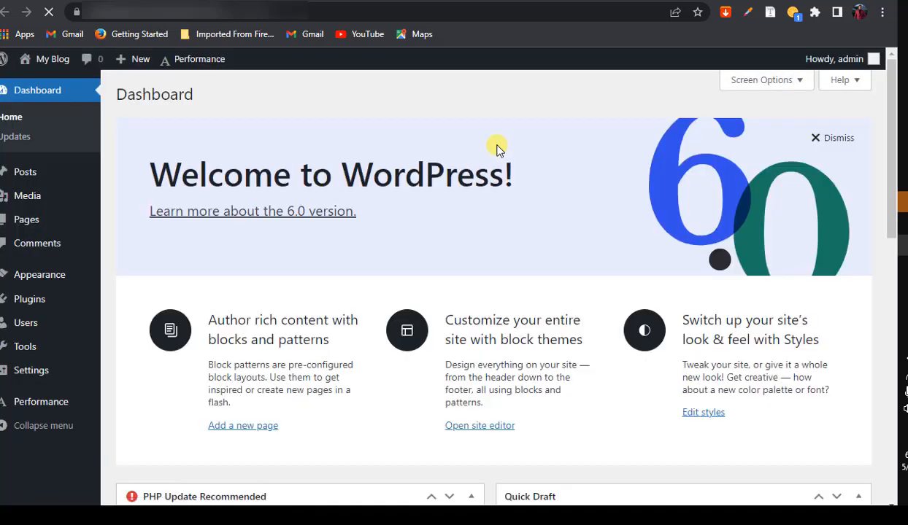
pyautogui.click(828, 144)
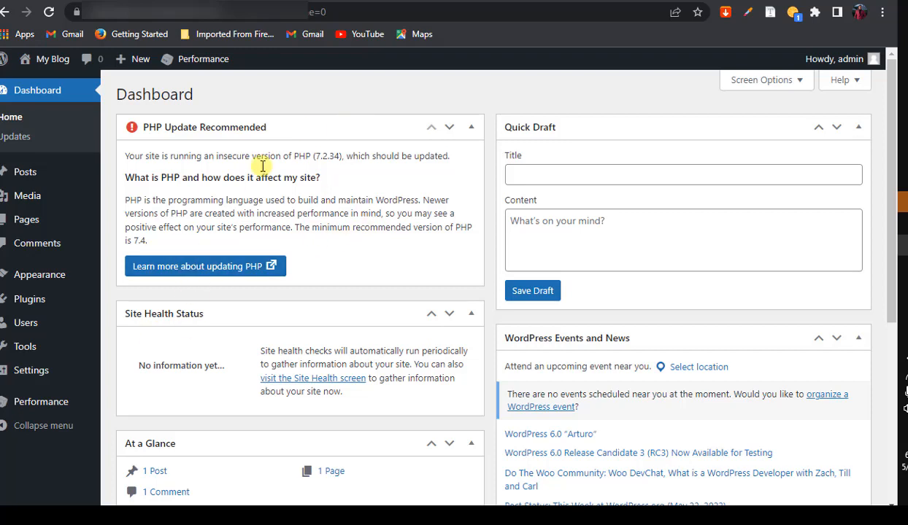
# Review the dashboard's insecure PHP 7.2.34 warning, then go back to the Softaculous tab
pyautogui.moveTo(29, 223)
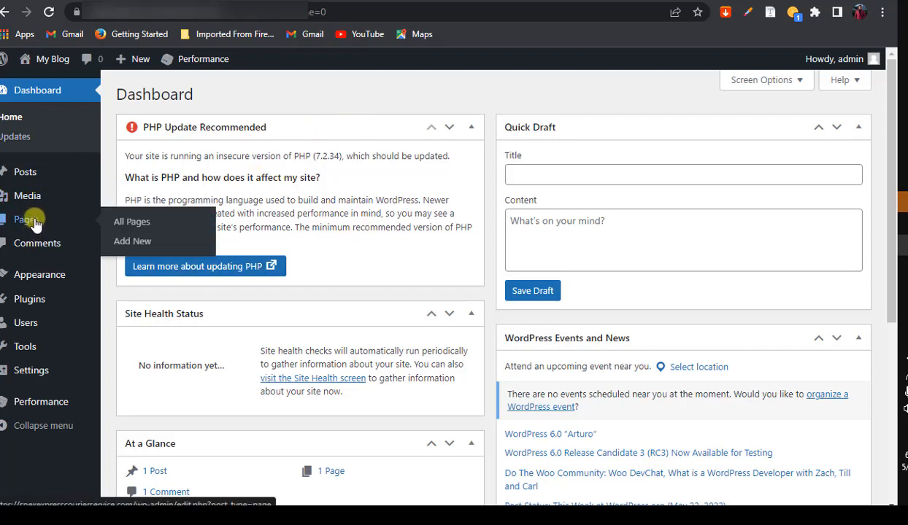
pyautogui.moveTo(49, 283)
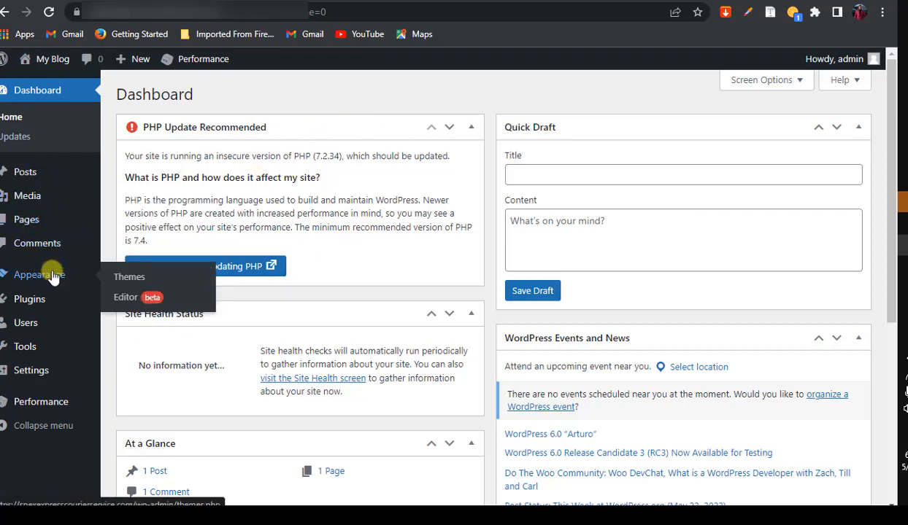
pyautogui.moveTo(40, 304)
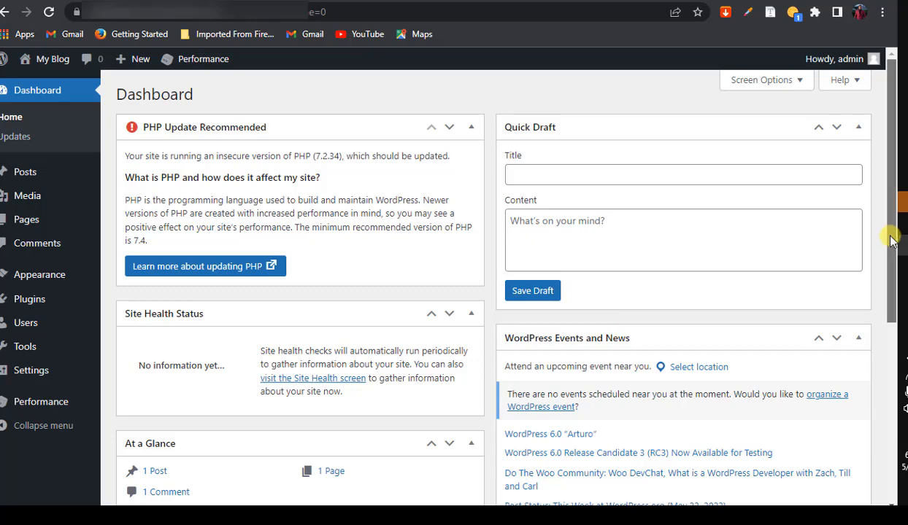
pyautogui.scroll(-3, 880, 250)
pyautogui.scroll(3, 875, 233)
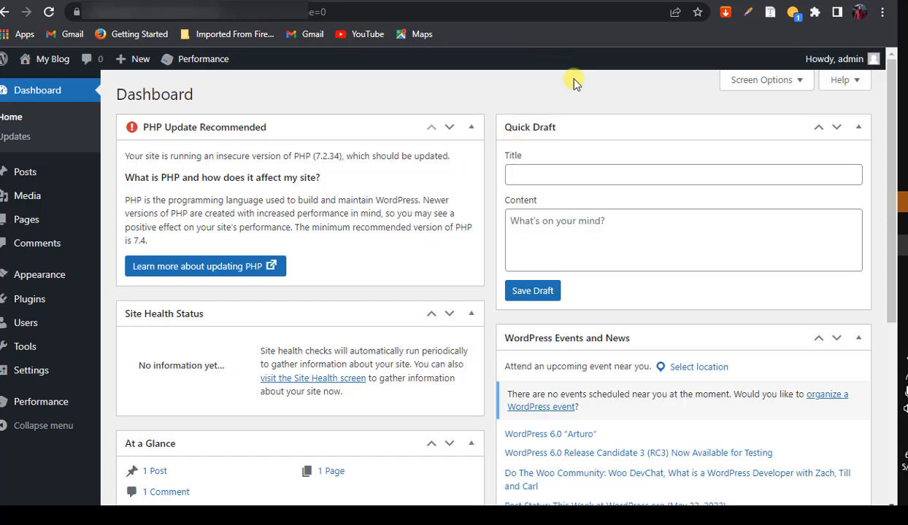
pyautogui.click(585, 2)
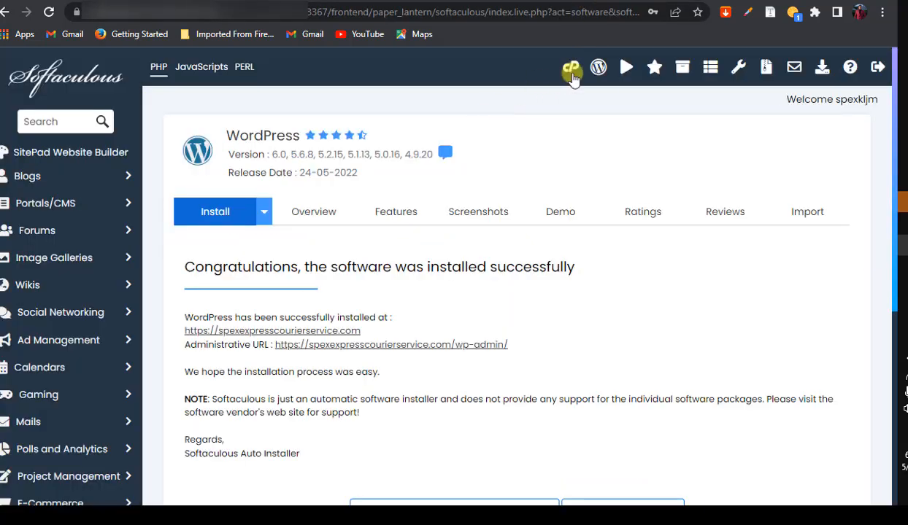
# From cPanel home, search 'php' and open Select PHP Version
pyautogui.click(571, 67)
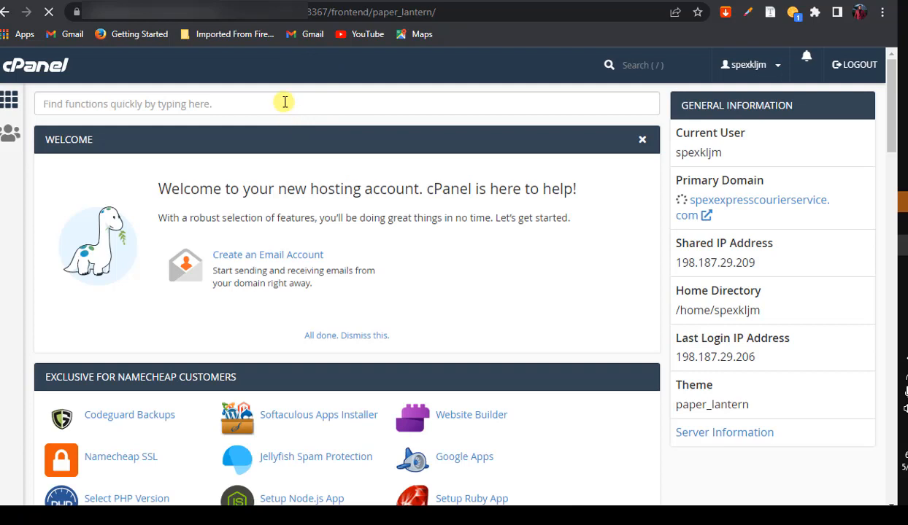
pyautogui.click(285, 102)
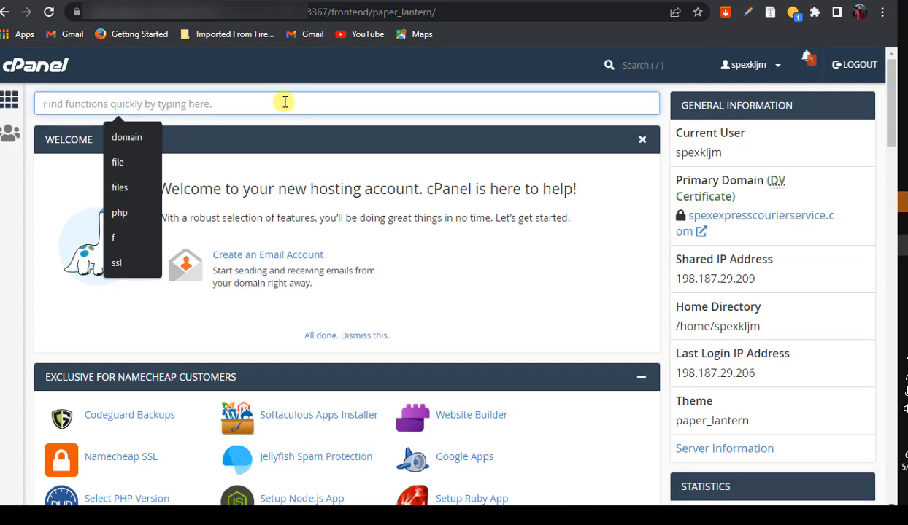
pyautogui.write('php')
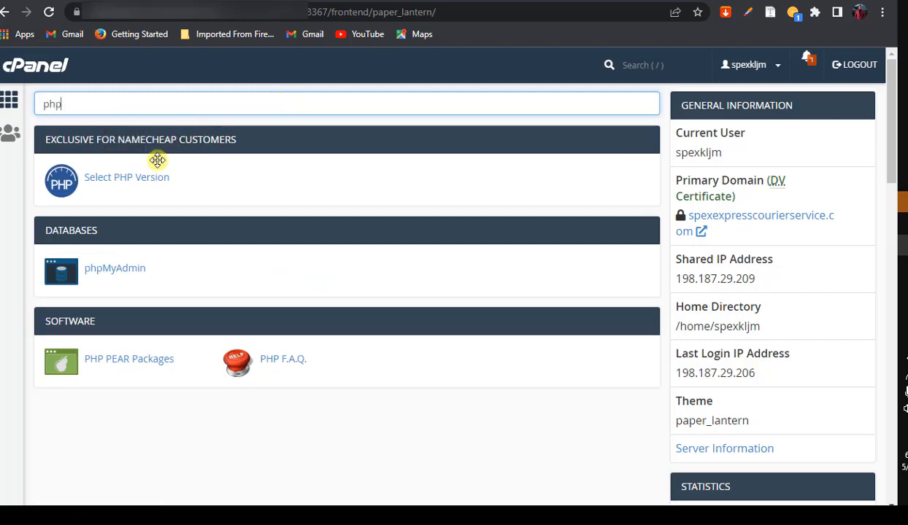
pyautogui.click(142, 180)
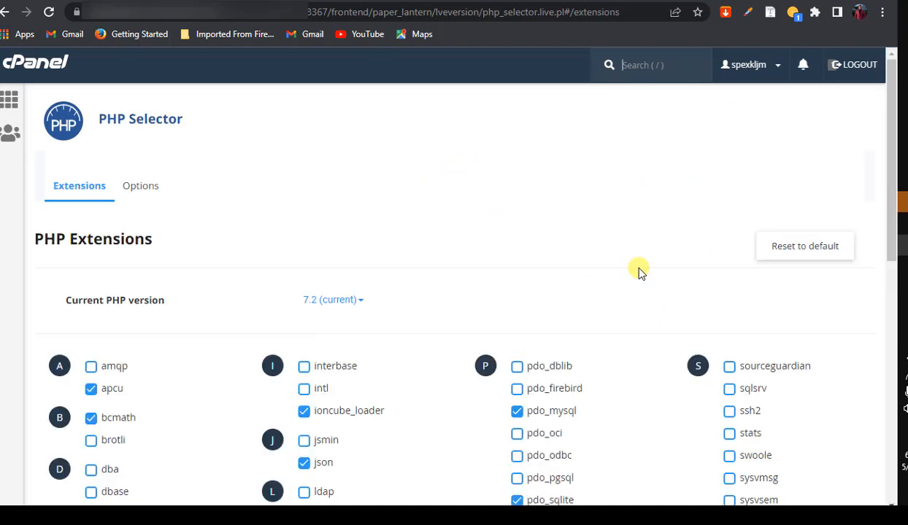
# Change the current PHP version from 7.2 to 7.4, then return to the WordPress dashboard
pyautogui.moveTo(887, 136)
pyautogui.mouseDown()
pyautogui.moveTo(885, 186)
pyautogui.moveTo(887, 143)
pyautogui.mouseUp()
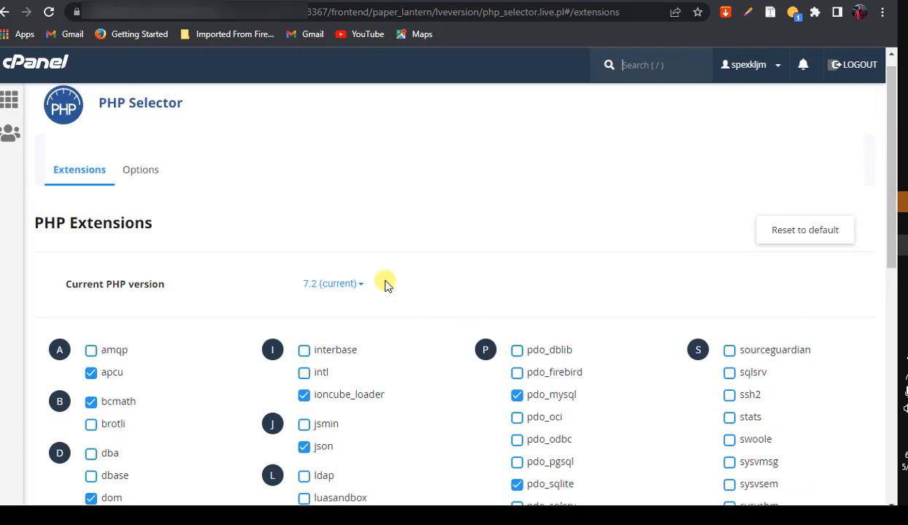
pyautogui.click(355, 284)
pyautogui.moveTo(885, 178); pyautogui.dragTo(885, 276)
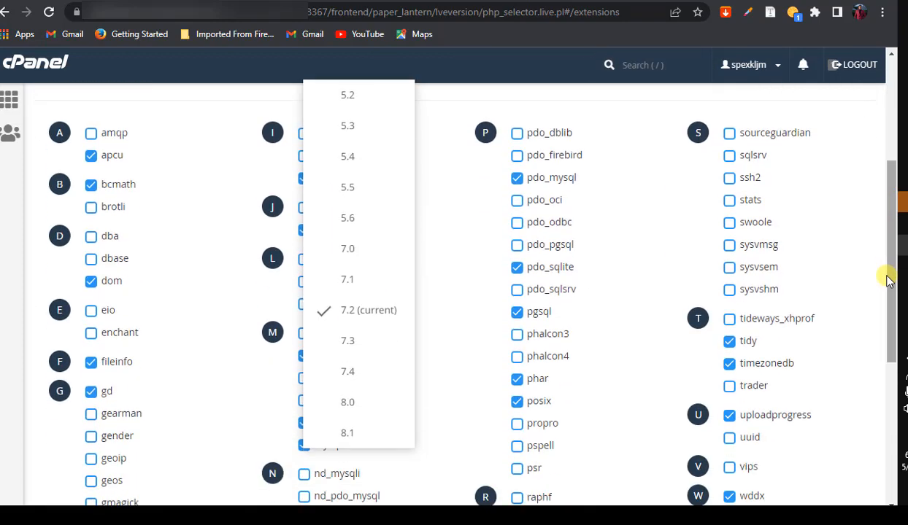
pyautogui.click(364, 379)
pyautogui.moveTo(887, 235); pyautogui.dragTo(887, 184)
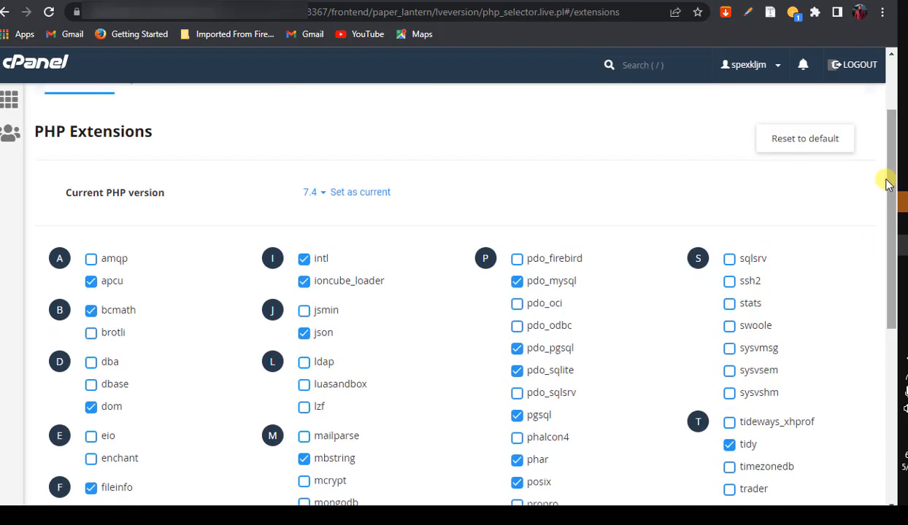
pyautogui.click(371, 194)
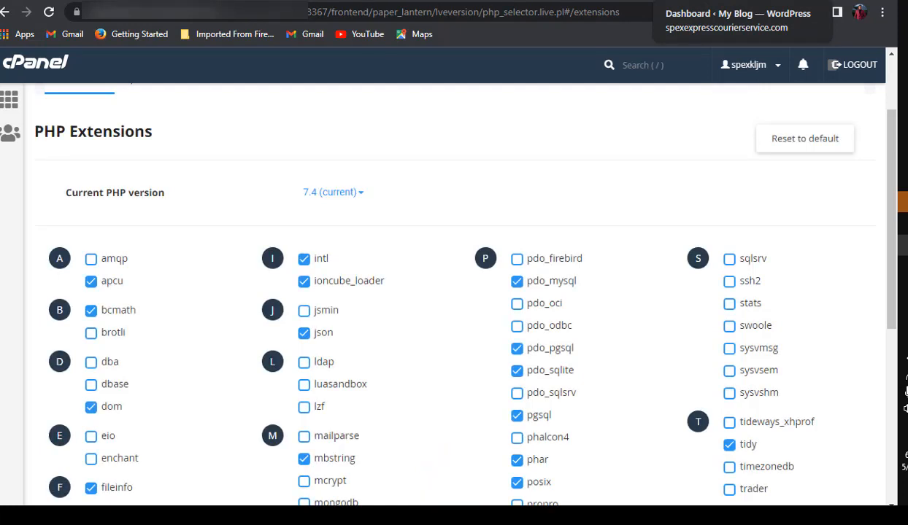
pyautogui.click(712, 1)
# Reload the dashboard and hide the Quick Draft, Activity, At a Glance and Site Health Status boxes in Screen Options
pyautogui.click(49, 11)
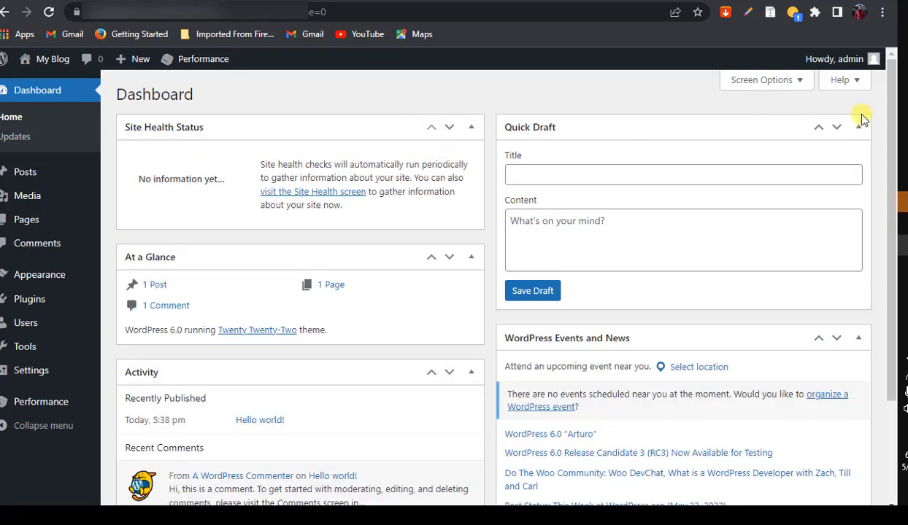
pyautogui.click(800, 81)
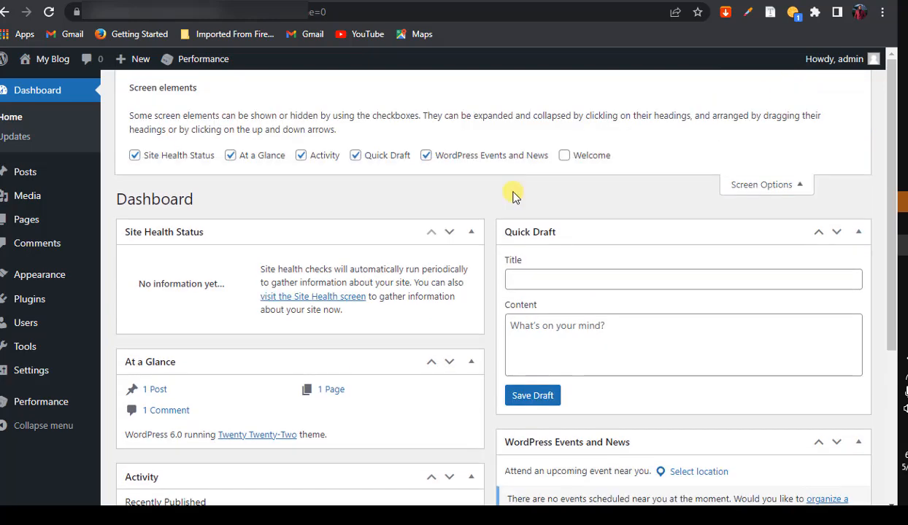
pyautogui.click(387, 158)
pyautogui.click(324, 156)
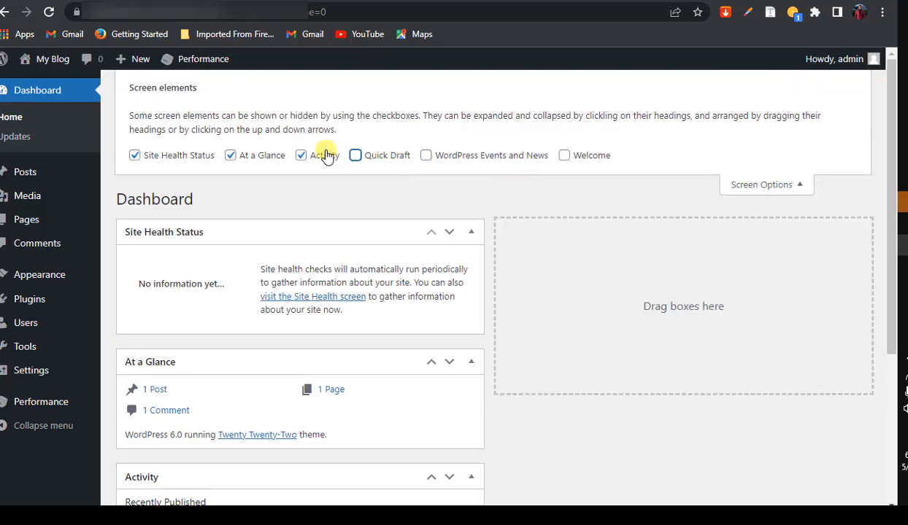
pyautogui.click(263, 155)
pyautogui.click(158, 158)
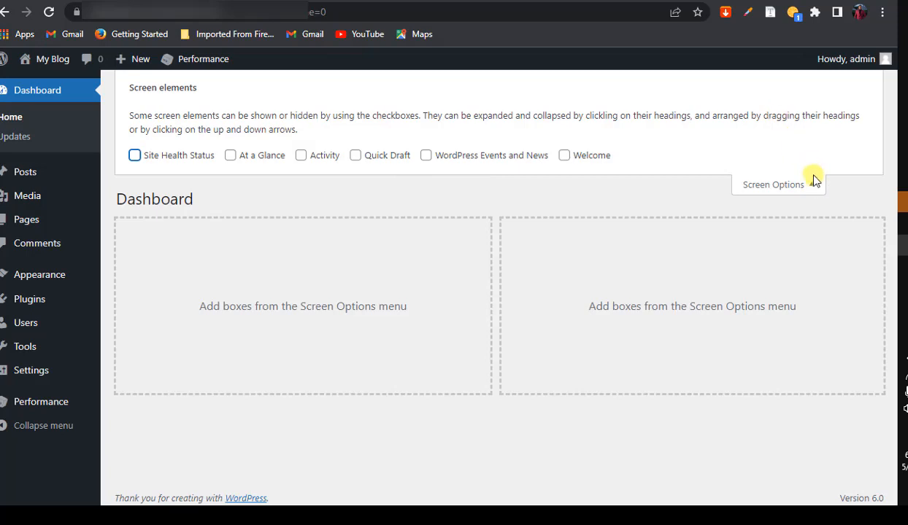
pyautogui.click(789, 184)
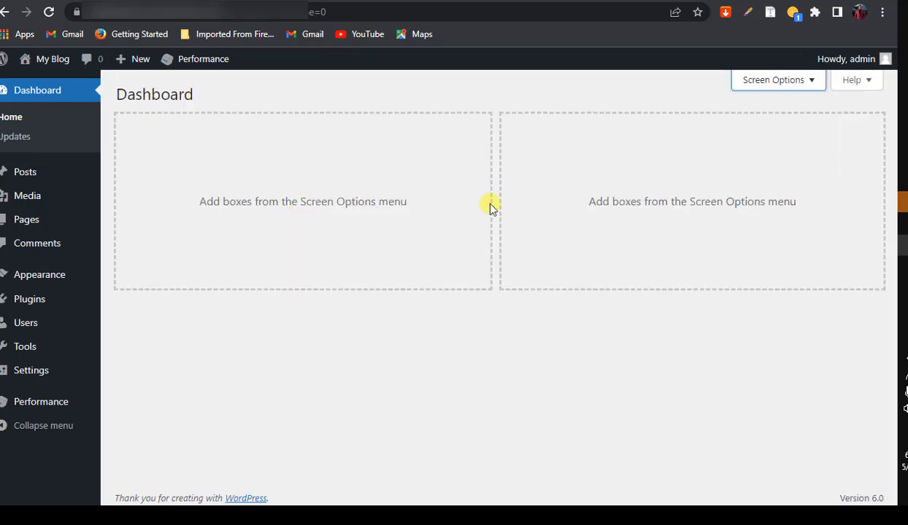